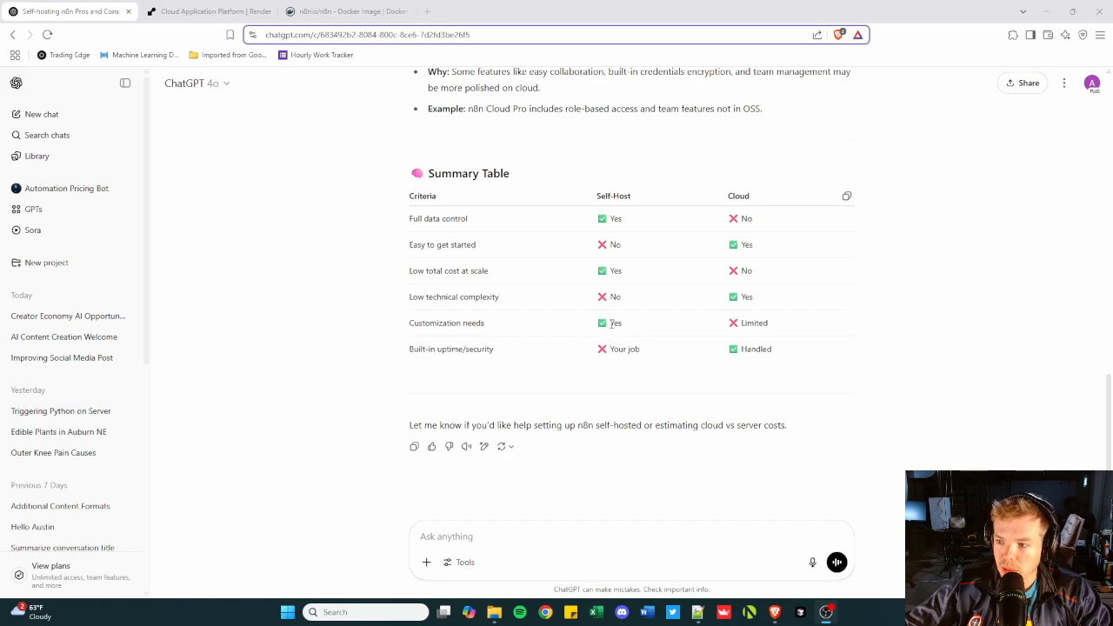
pyautogui.moveTo(411, 350); pyautogui.dragTo(462, 348)
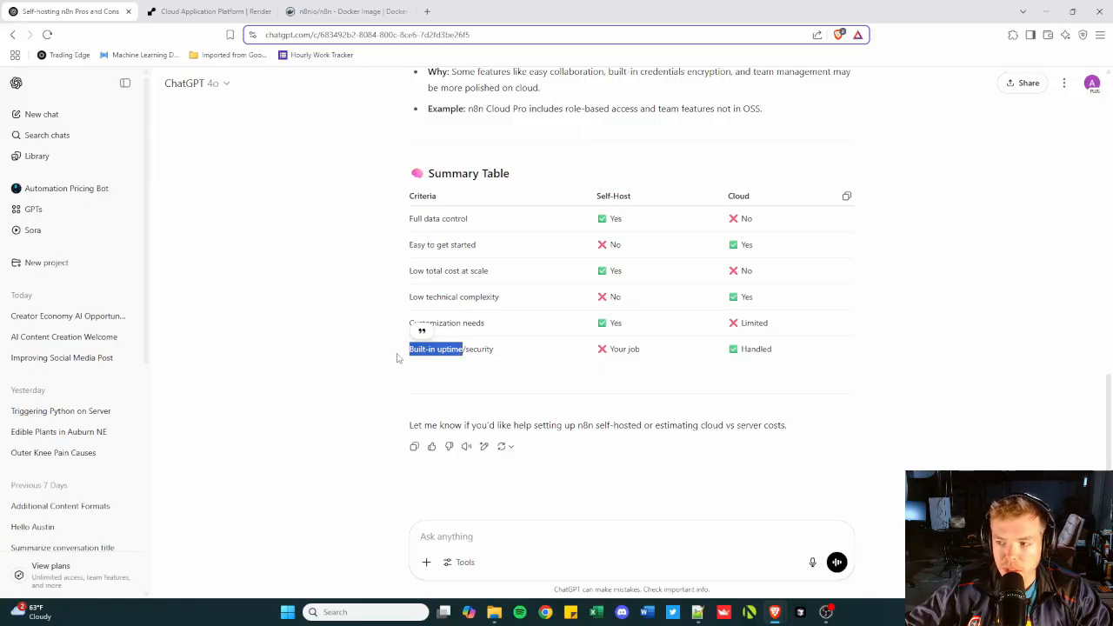
pyautogui.doubleClick(476, 349)
pyautogui.click(454, 353)
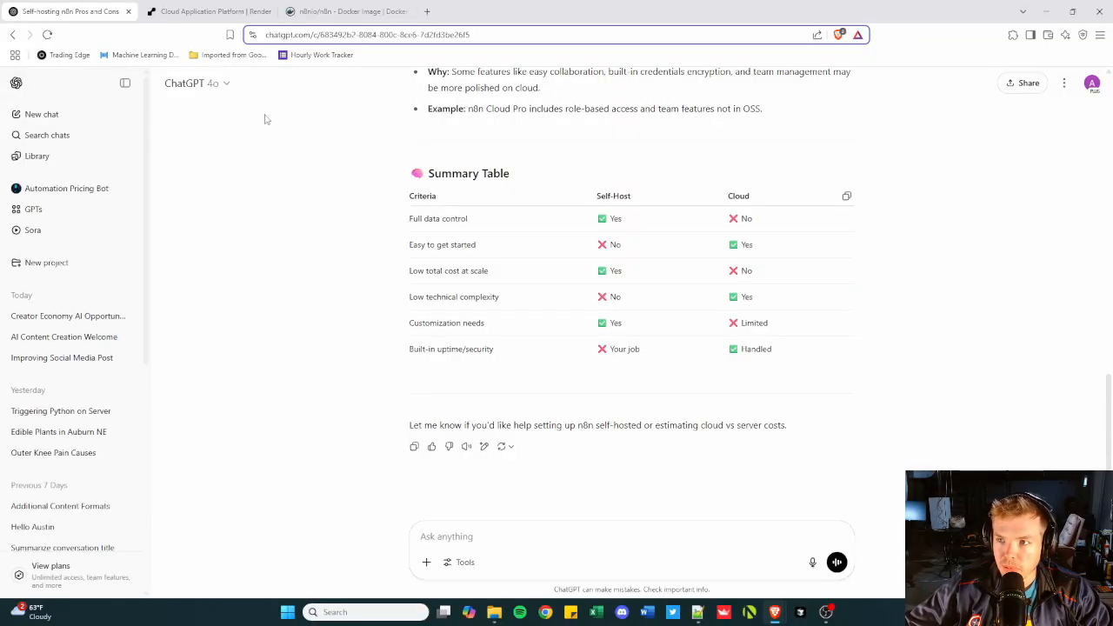
# Open the account registration page from the render.com site.
pyautogui.click(196, 13)
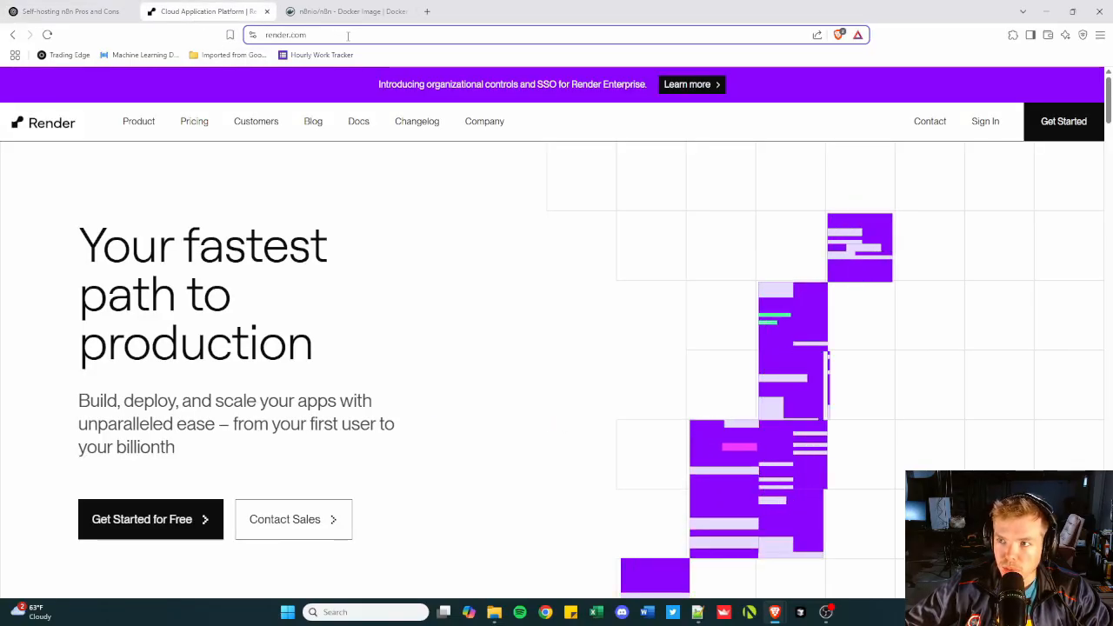
pyautogui.click(300, 36)
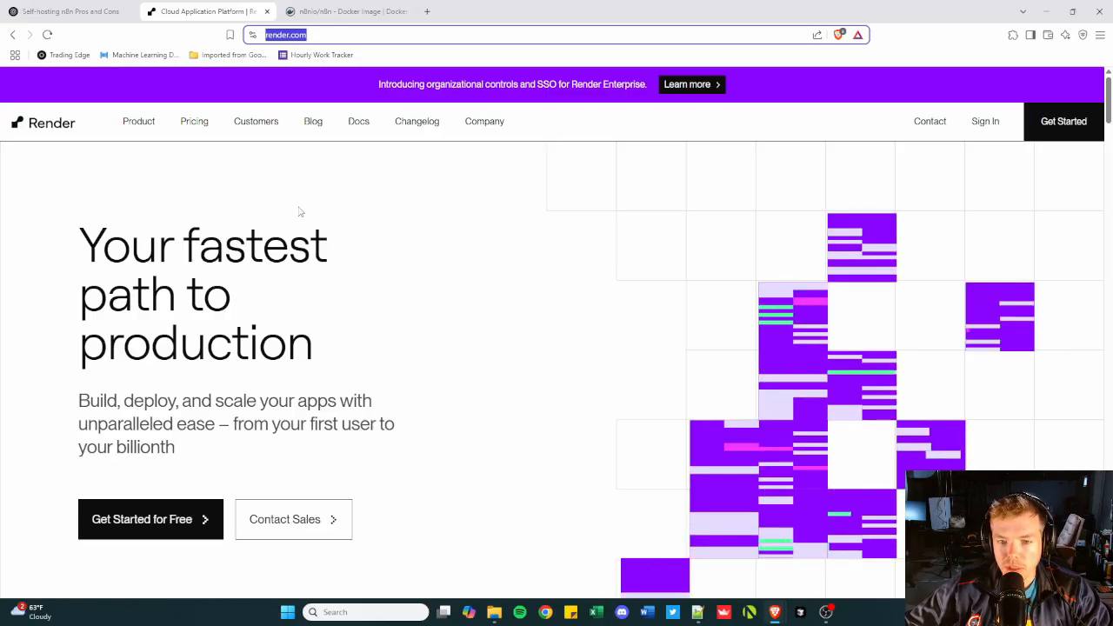
pyautogui.click(1063, 124)
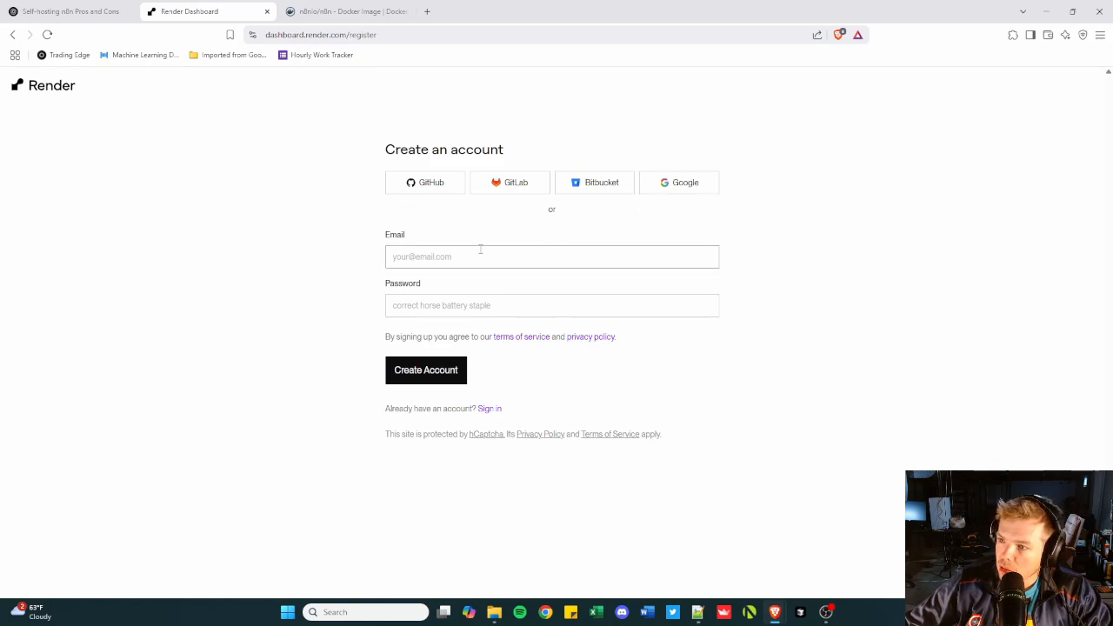
# Enter the account e-mail and password in the sign-up form and create the Render account.
pyautogui.click(439, 259)
pyautogui.write('t')
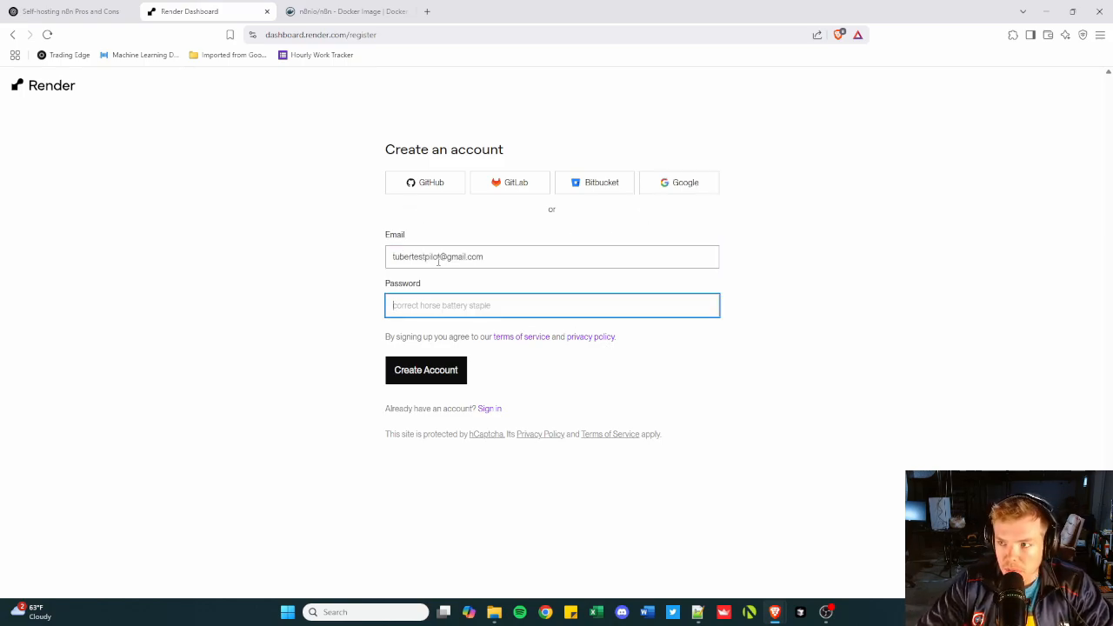
pyautogui.write('••')
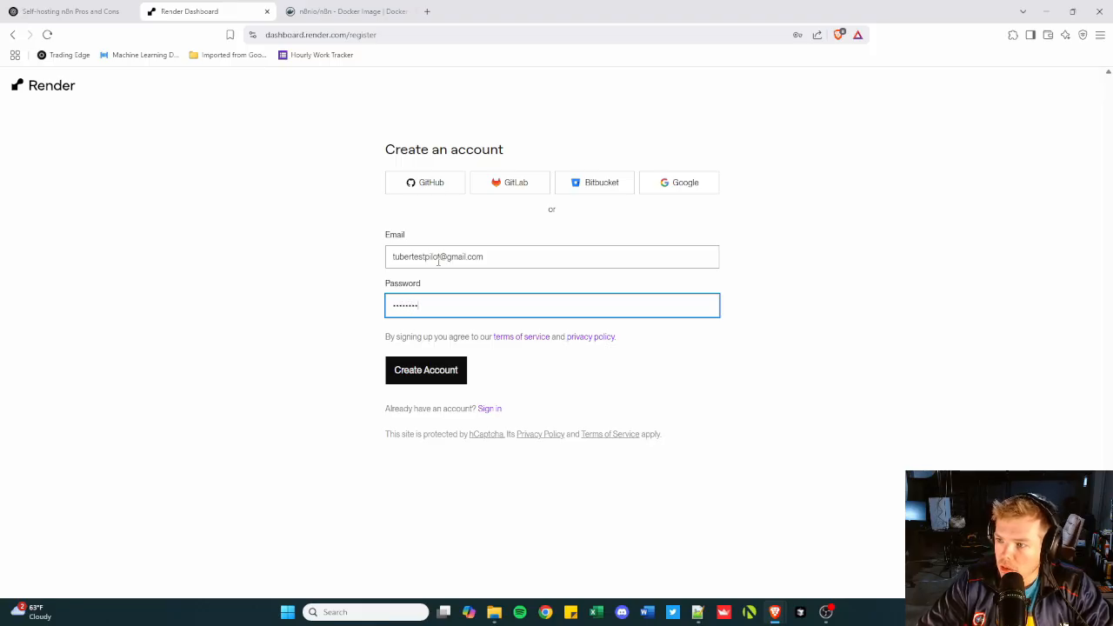
pyautogui.write('••••••')
pyautogui.click(429, 372)
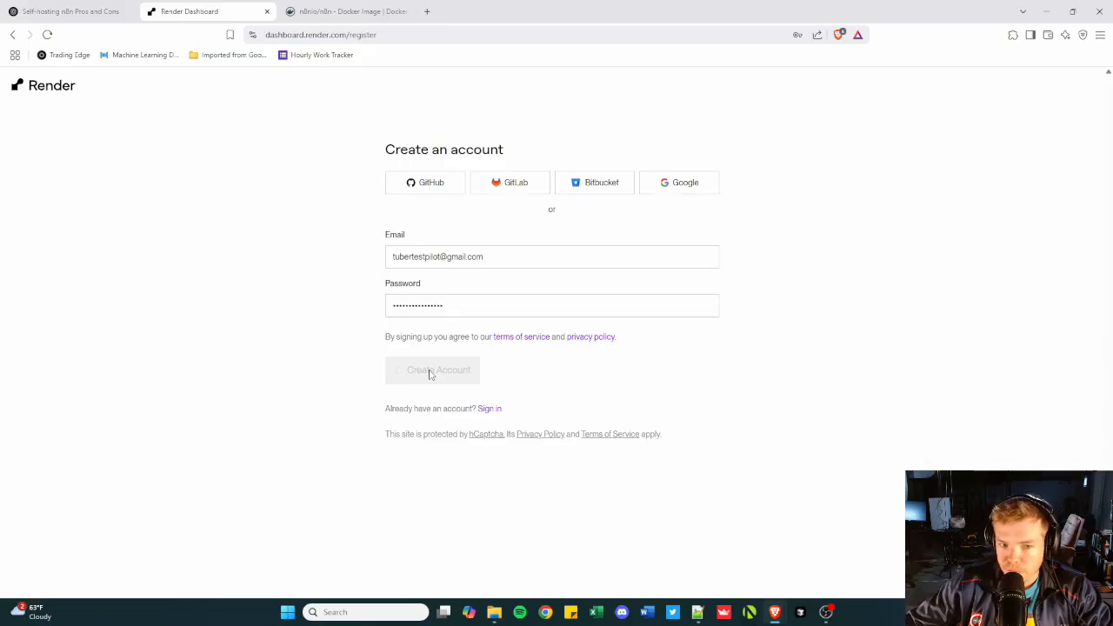
pyautogui.click(852, 62)
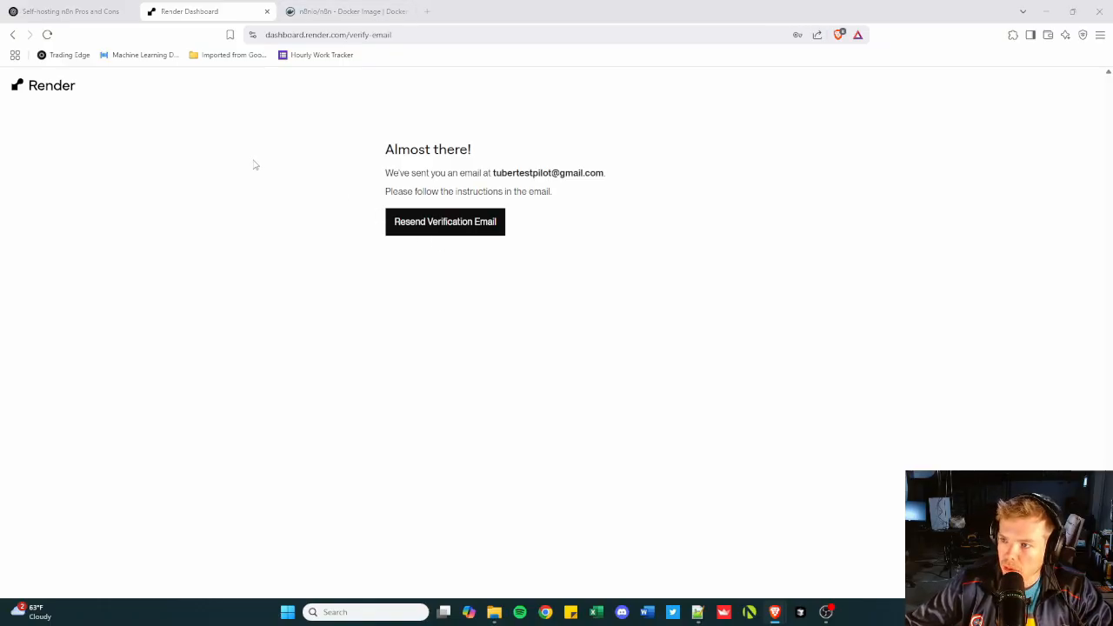
# Open Gmail in a new tab and verify the e-mail address through the "Activate your Render account" message.
pyautogui.click(427, 11)
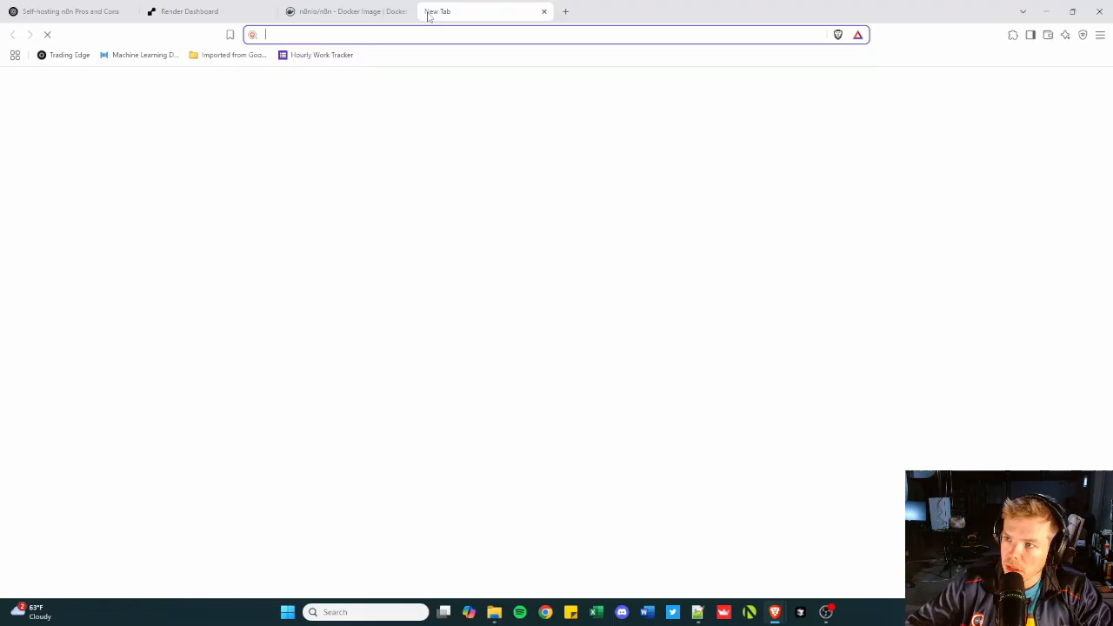
pyautogui.write('gmail')
pyautogui.press('Return')
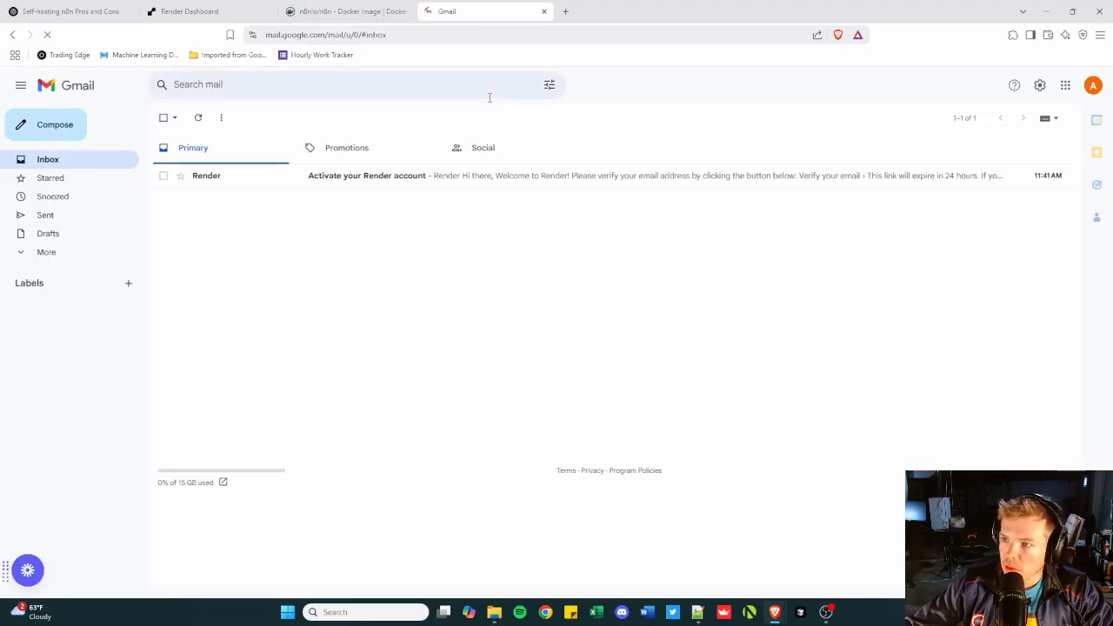
pyautogui.click(467, 176)
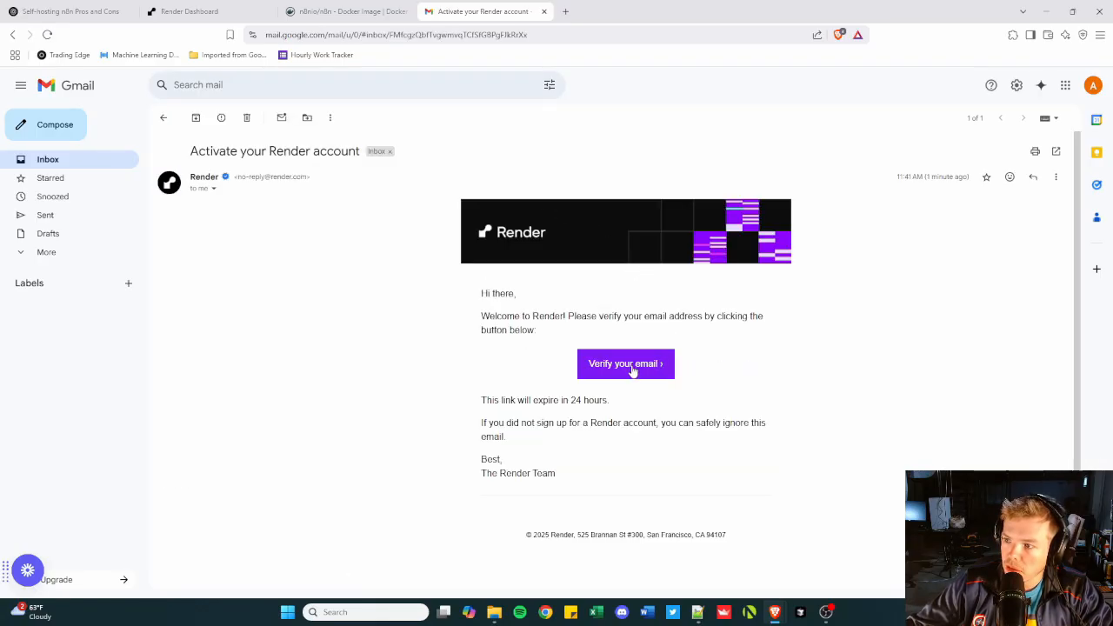
pyautogui.click(632, 368)
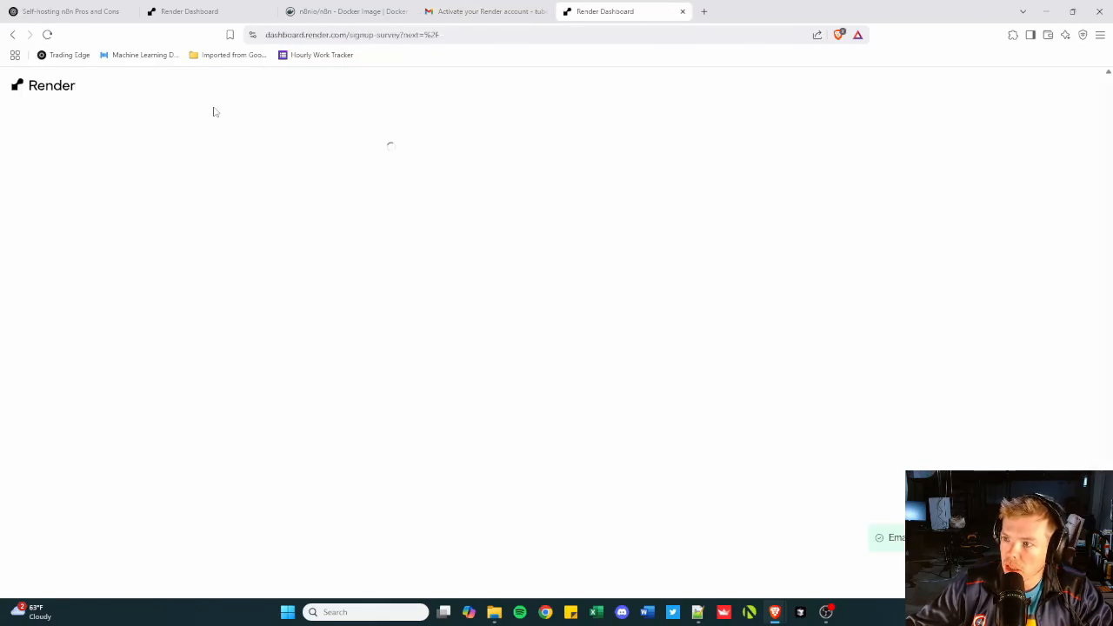
# Submit the sign-up survey with a display name, use "For my company", project type Other, and hosting Other specified as "not sure".
pyautogui.write('tuber test')
pyautogui.click(485, 244)
pyautogui.click(483, 263)
pyautogui.click(473, 292)
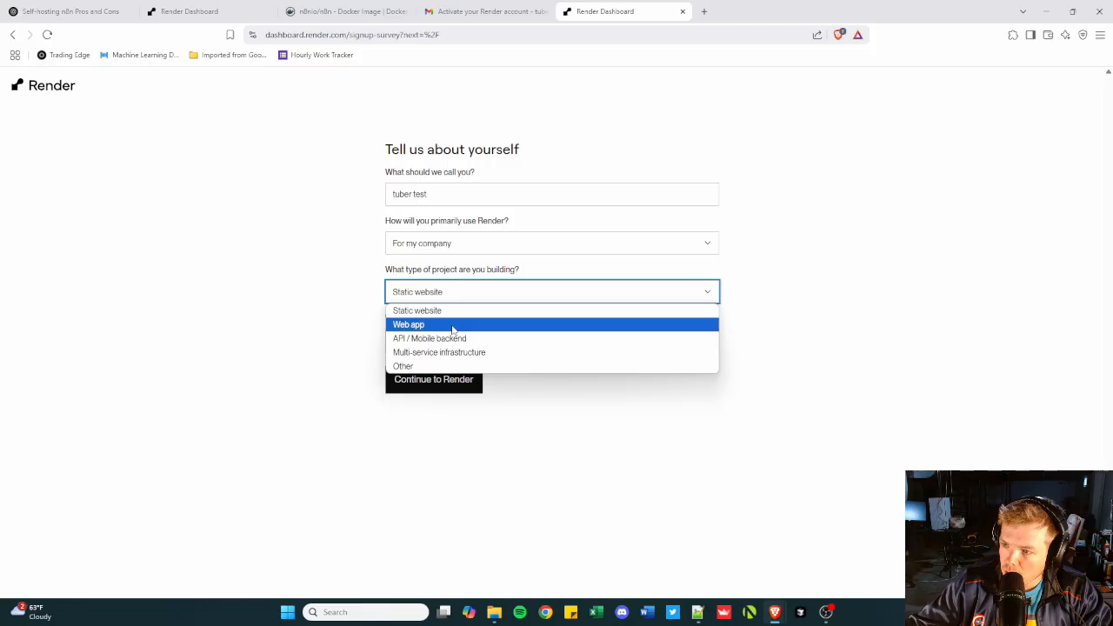
pyautogui.click(442, 366)
pyautogui.click(472, 341)
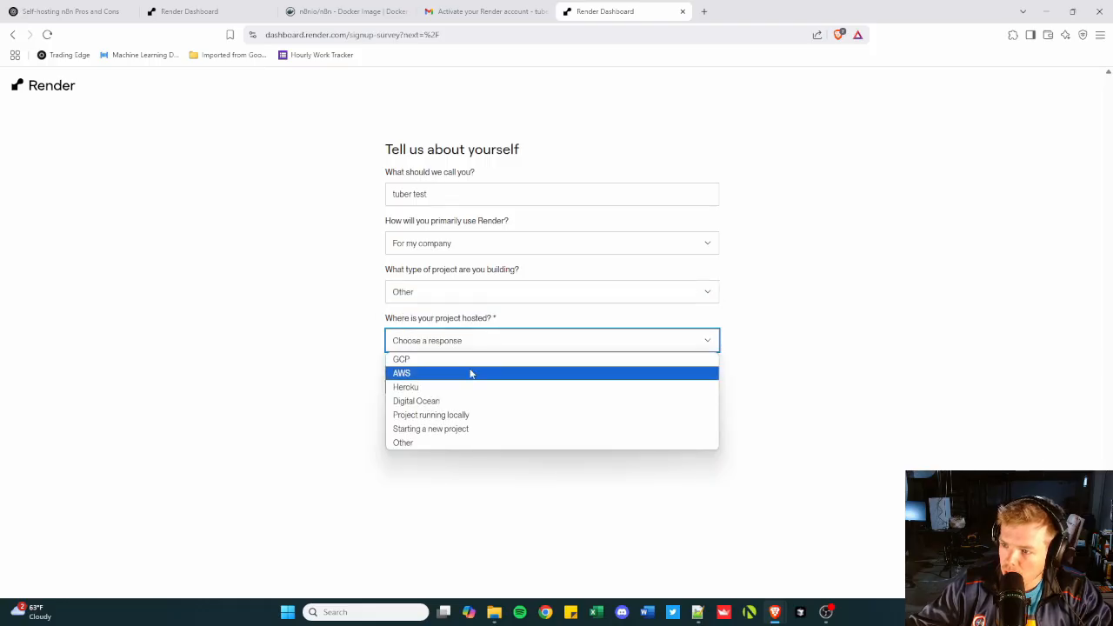
pyautogui.click(456, 442)
pyautogui.write('not sure')
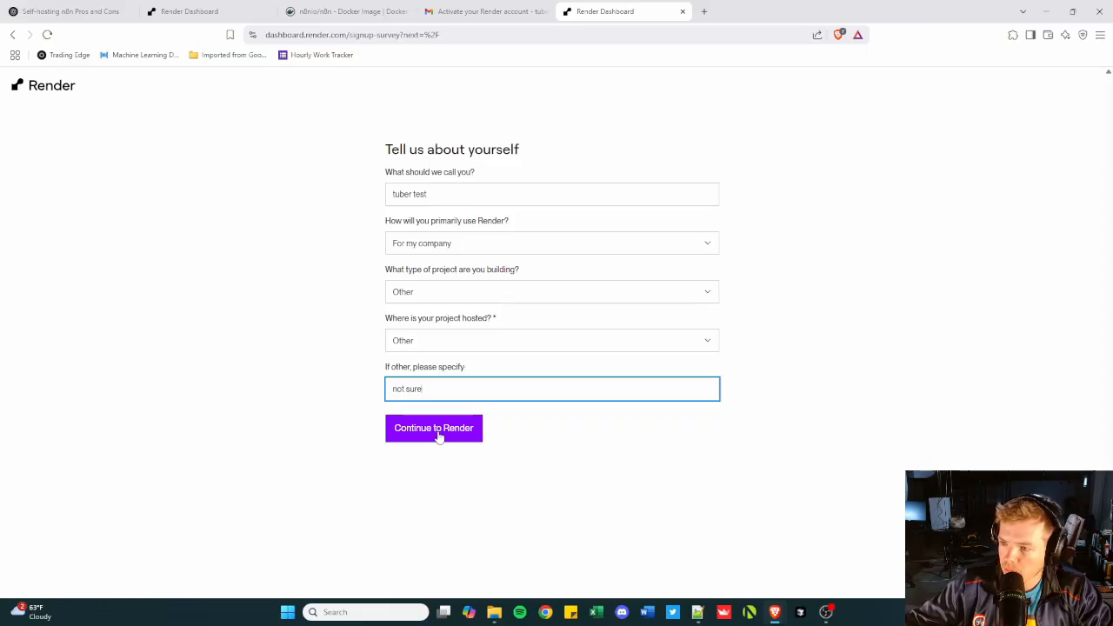
pyautogui.click(437, 430)
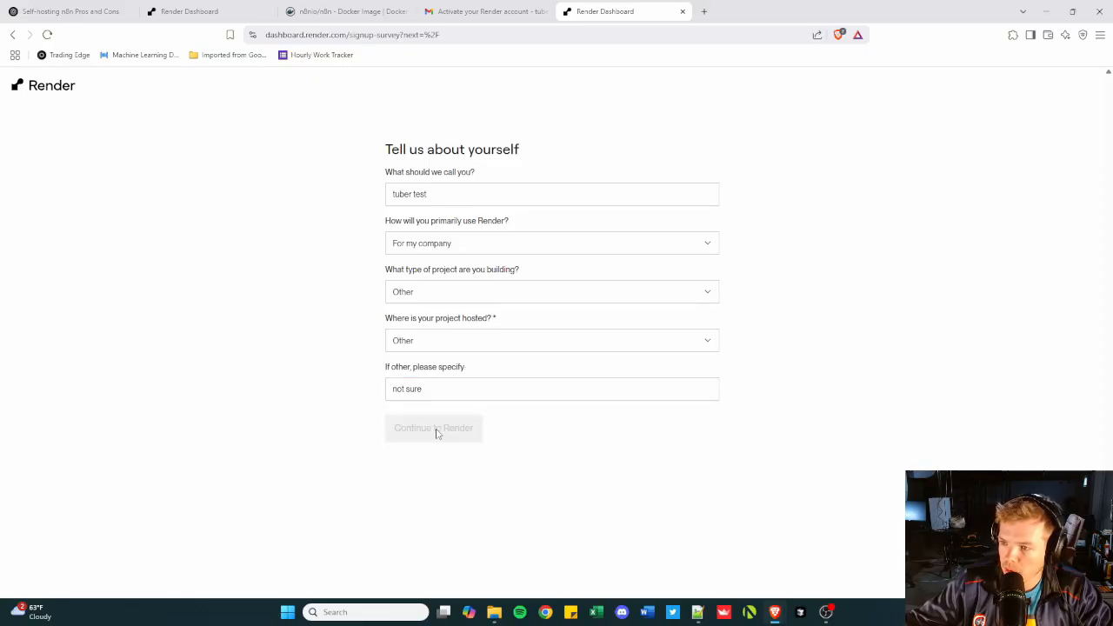
# Select the $0 Hobby plan for the workspace and confirm it.
pyautogui.click(280, 374)
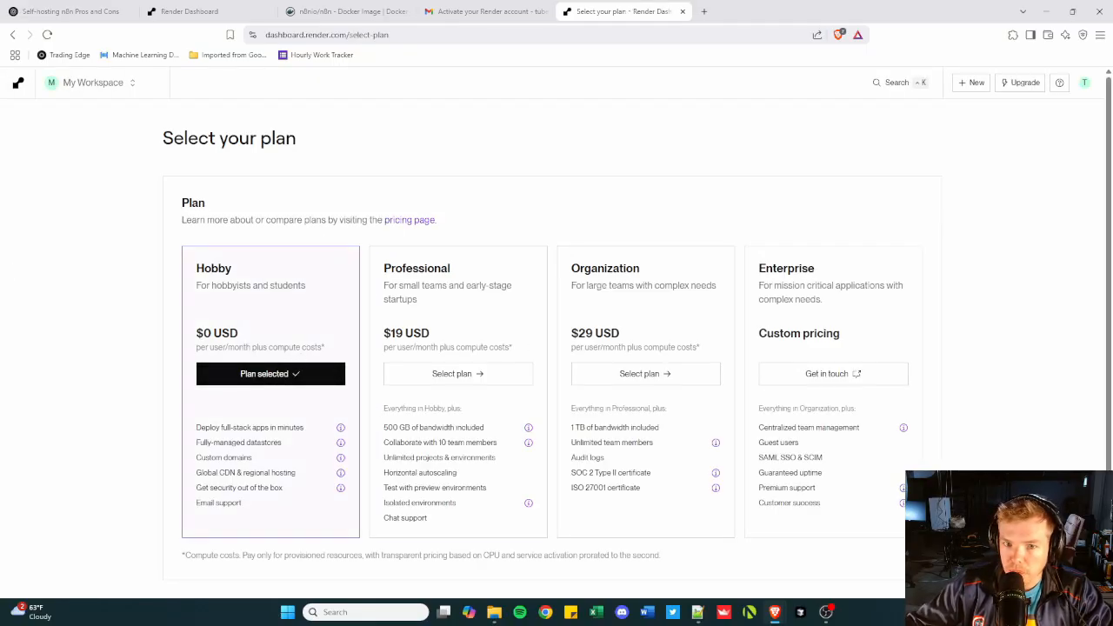
pyautogui.scroll(-2, 452, 236)
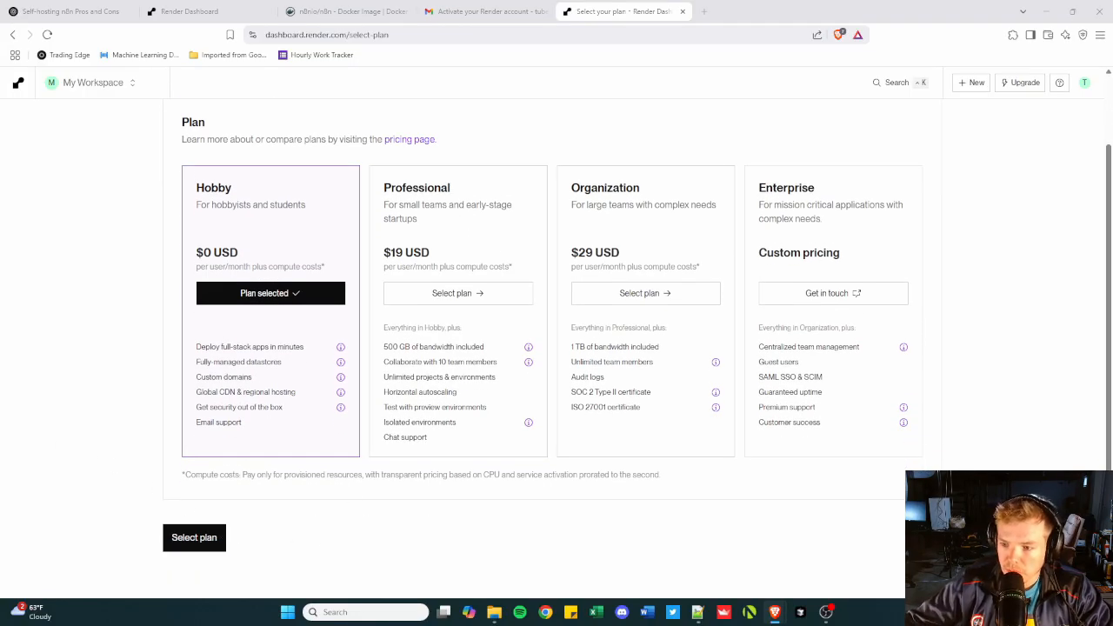
pyautogui.click(201, 536)
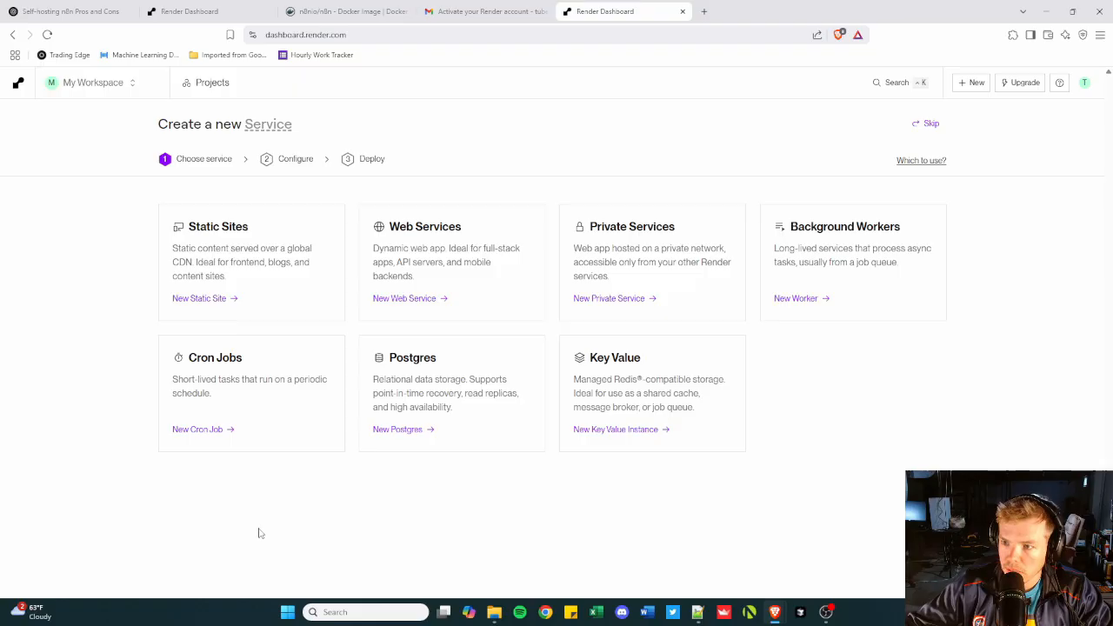
# Start a new Web Service that uses an existing image as its source.
pyautogui.click(423, 301)
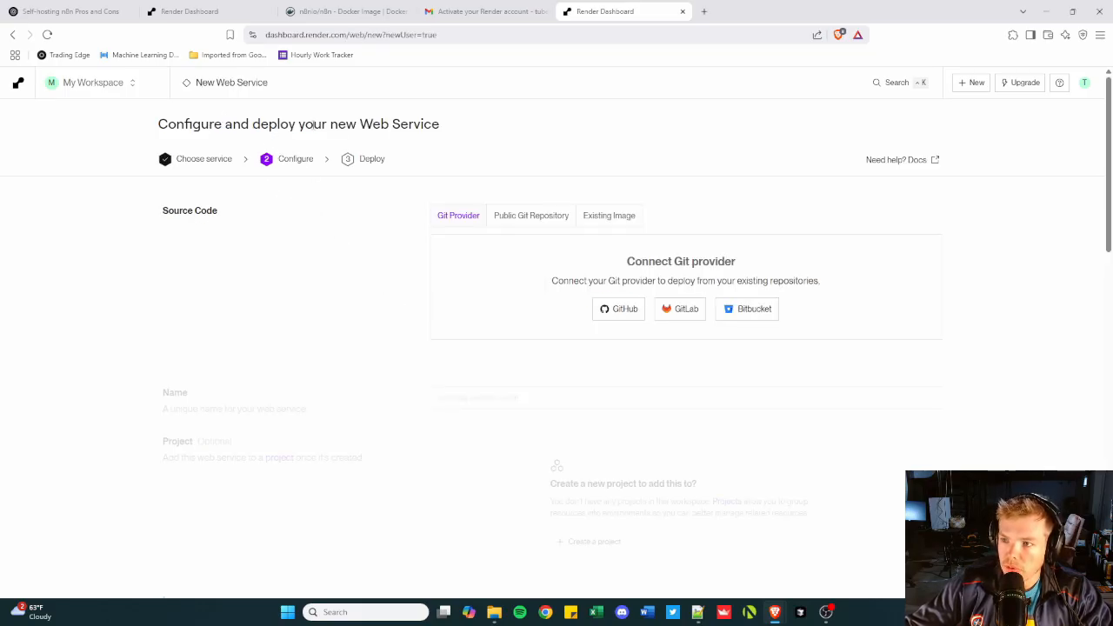
pyautogui.click(615, 220)
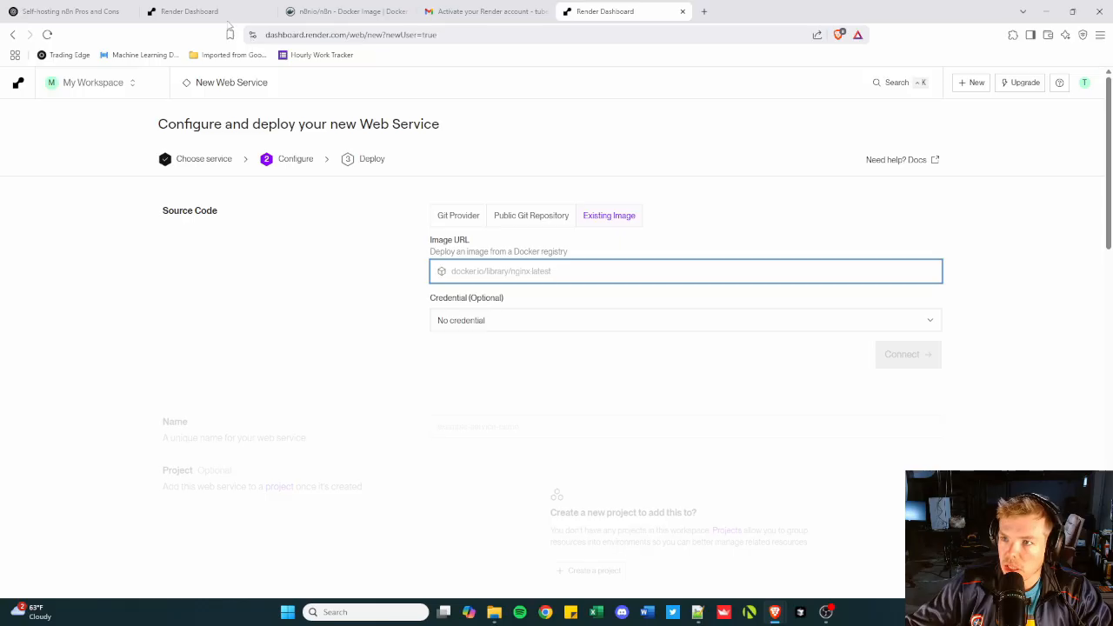
# Copy the image address docker.n8n.io/n8nio/n8n from the "Start n8n in Docker" section of the n8nio/n8n Docker Hub page.
pyautogui.click(344, 11)
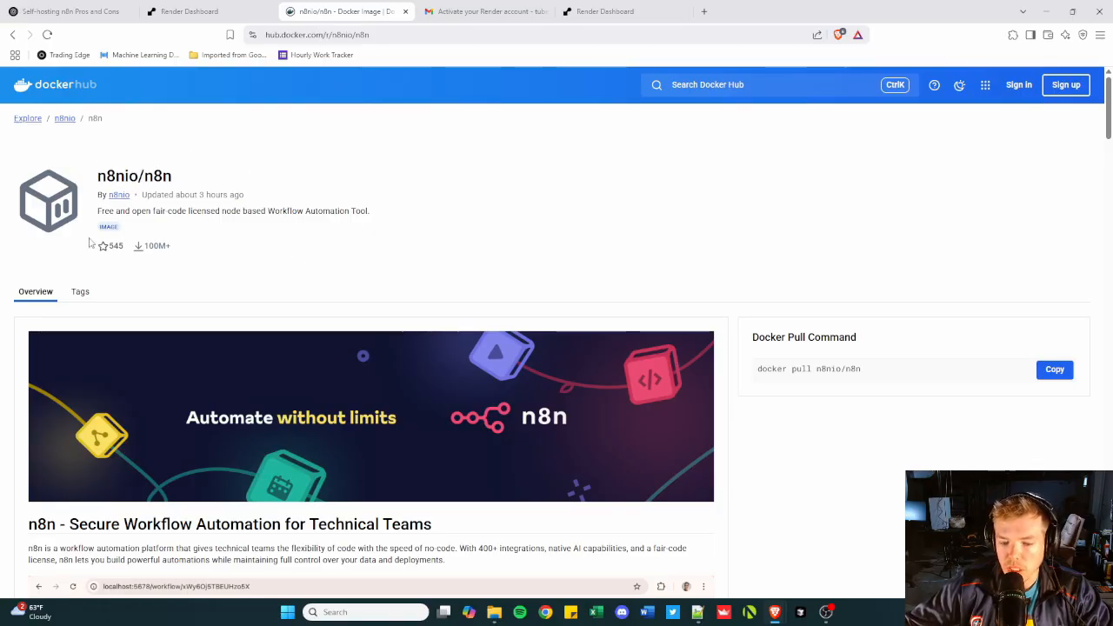
pyautogui.scroll(-2, 510, 300)
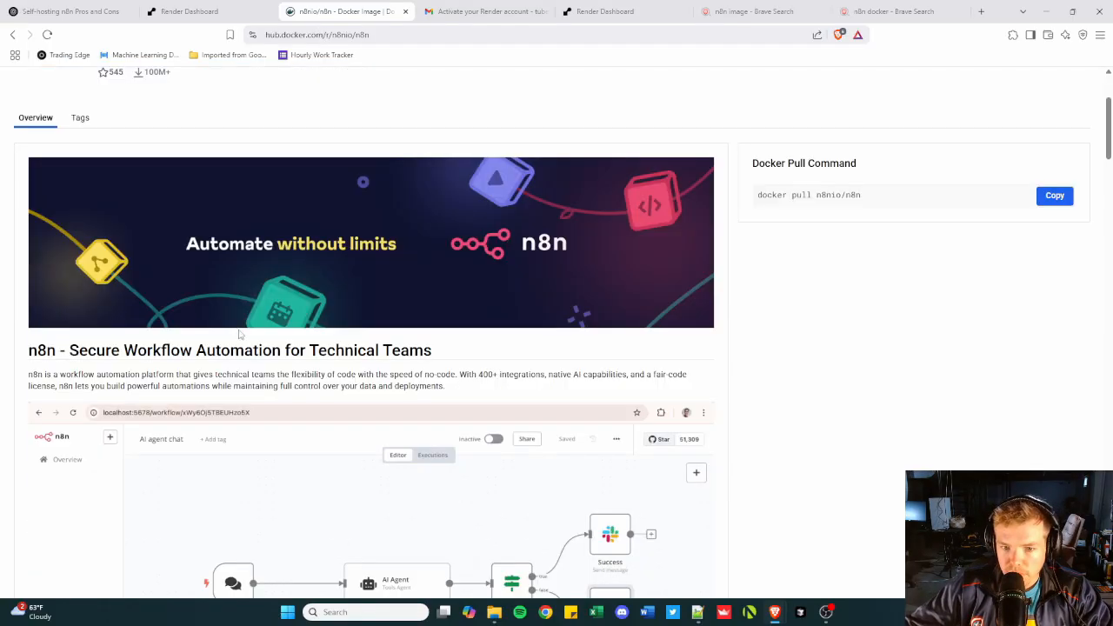
pyautogui.scroll(-2, 511, 295)
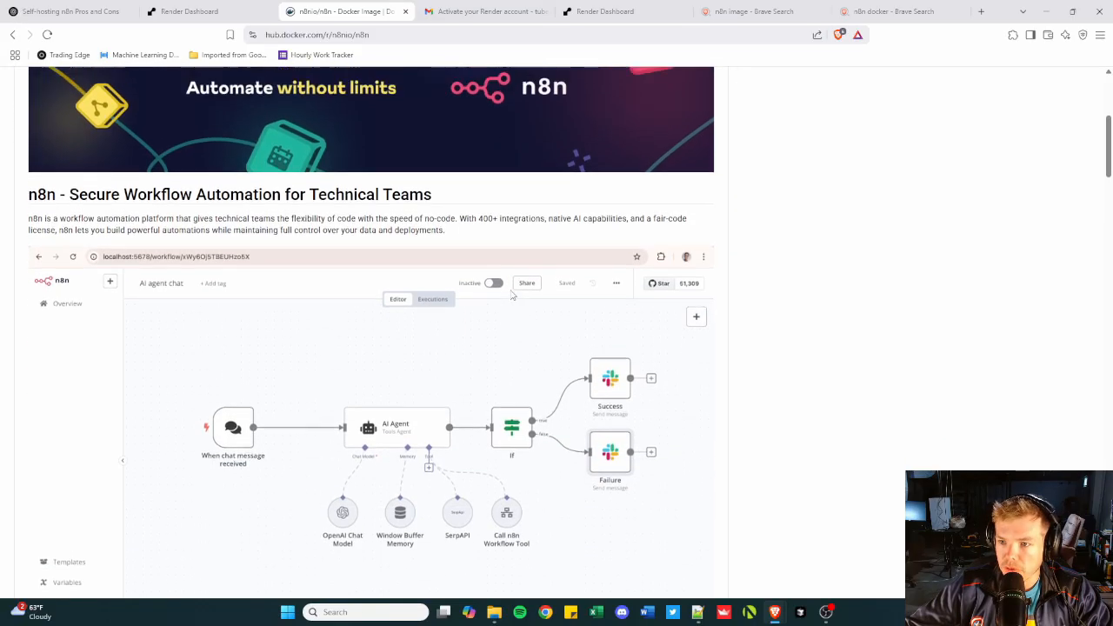
pyautogui.scroll(4, 500, 277)
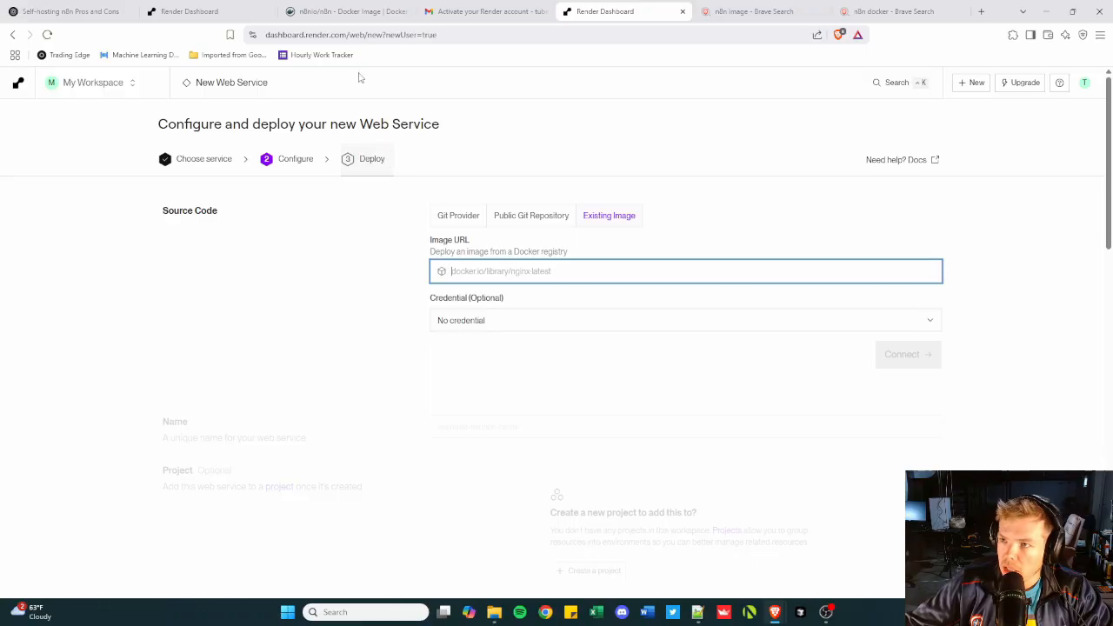
pyautogui.click(347, 12)
pyautogui.scroll(-5, 308, 208)
pyautogui.scroll(-10, 308, 208)
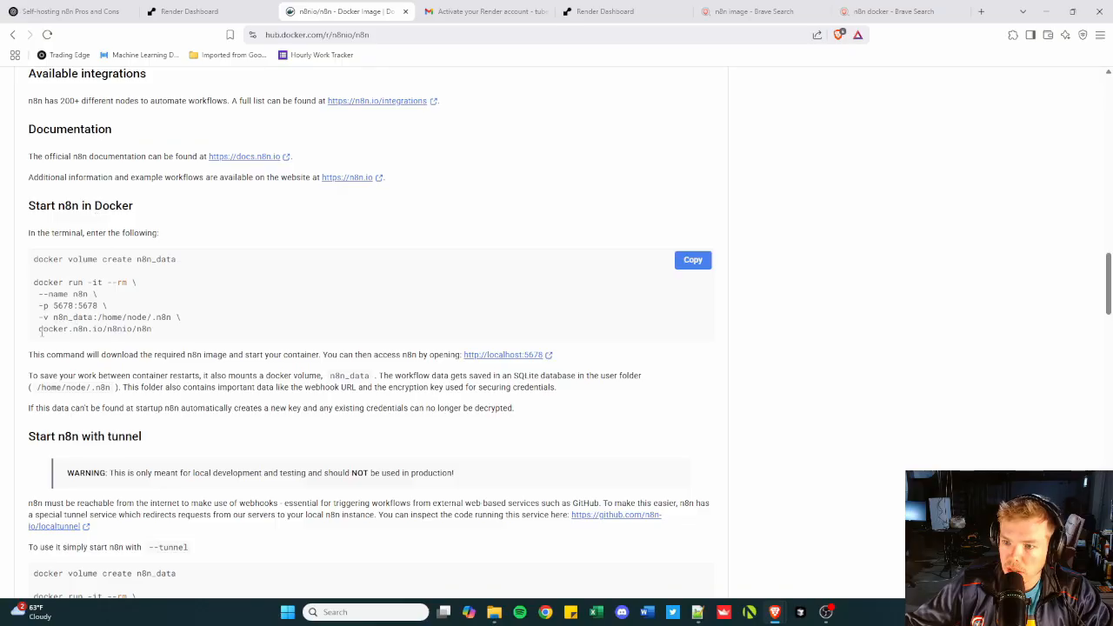
pyautogui.moveTo(39, 330); pyautogui.dragTo(155, 333)
pyautogui.hotkey('ctrl', 'c')
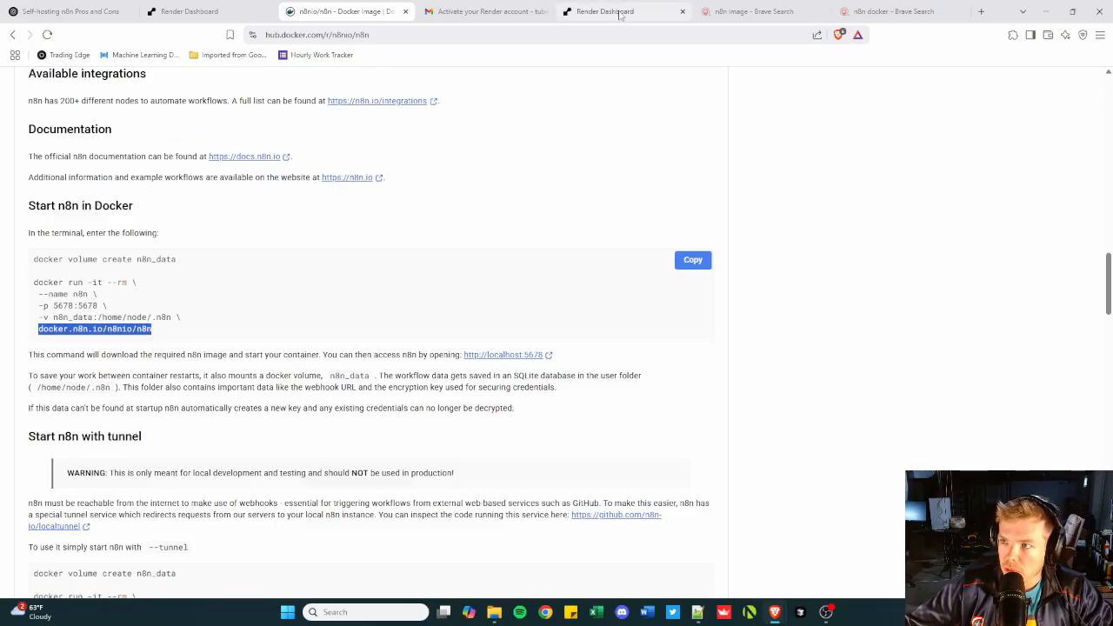
# Set the web service's image URL to docker.n8n.io/n8nio/n8n and connect the image.
pyautogui.click(605, 12)
pyautogui.hotkey('ctrl', 'v')
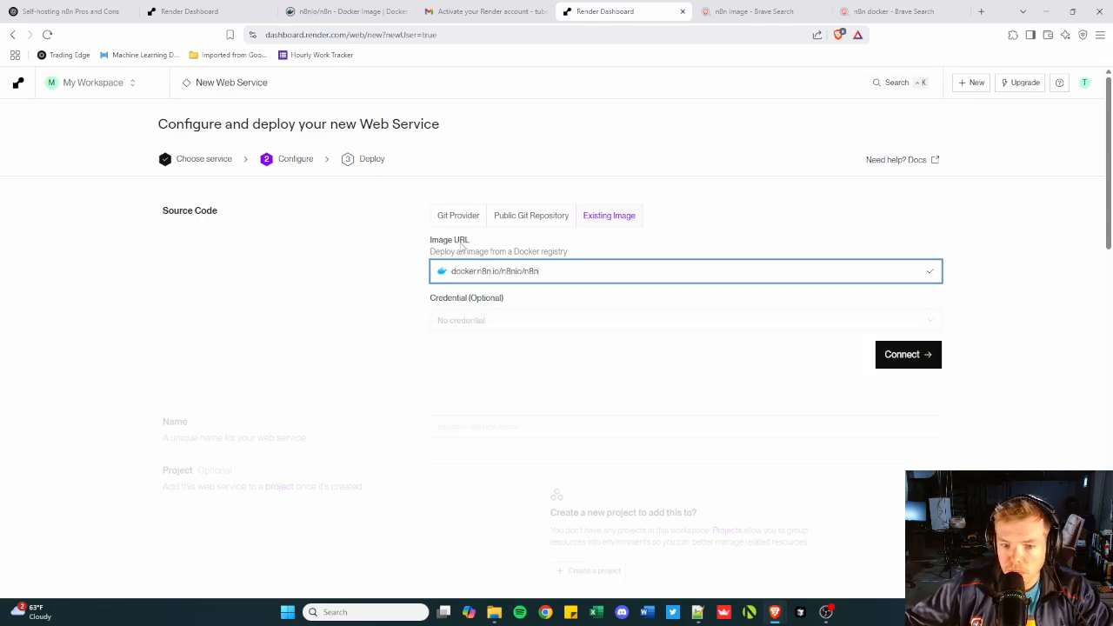
pyautogui.click(924, 350)
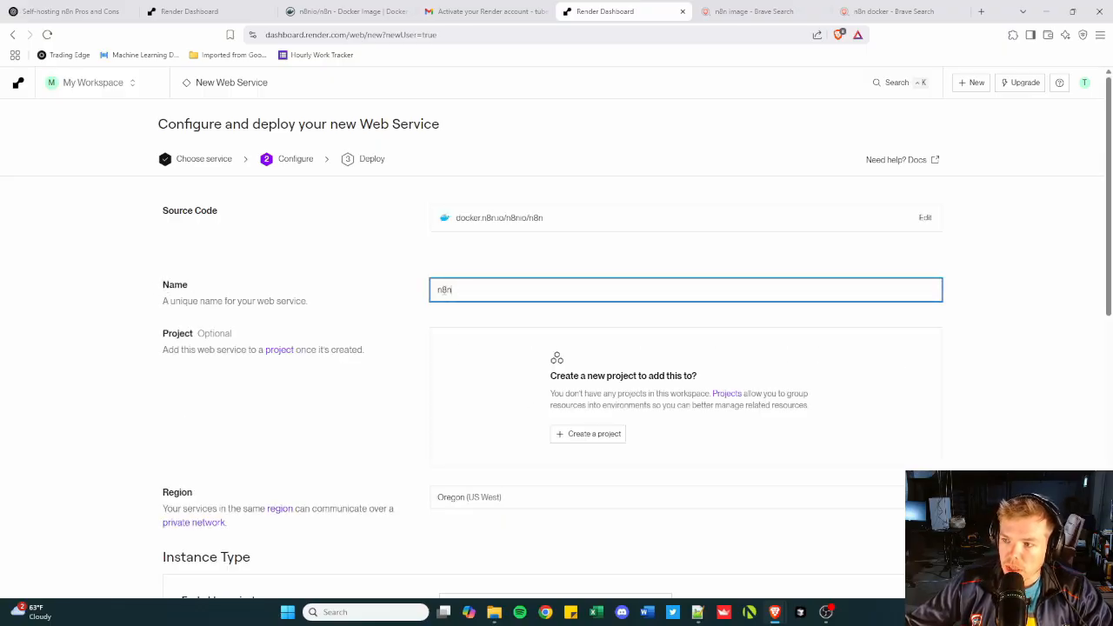
# Choose the Free instance type for the n8n web service, deploy it and review the deploy log.
pyautogui.scroll(-2, 452, 287)
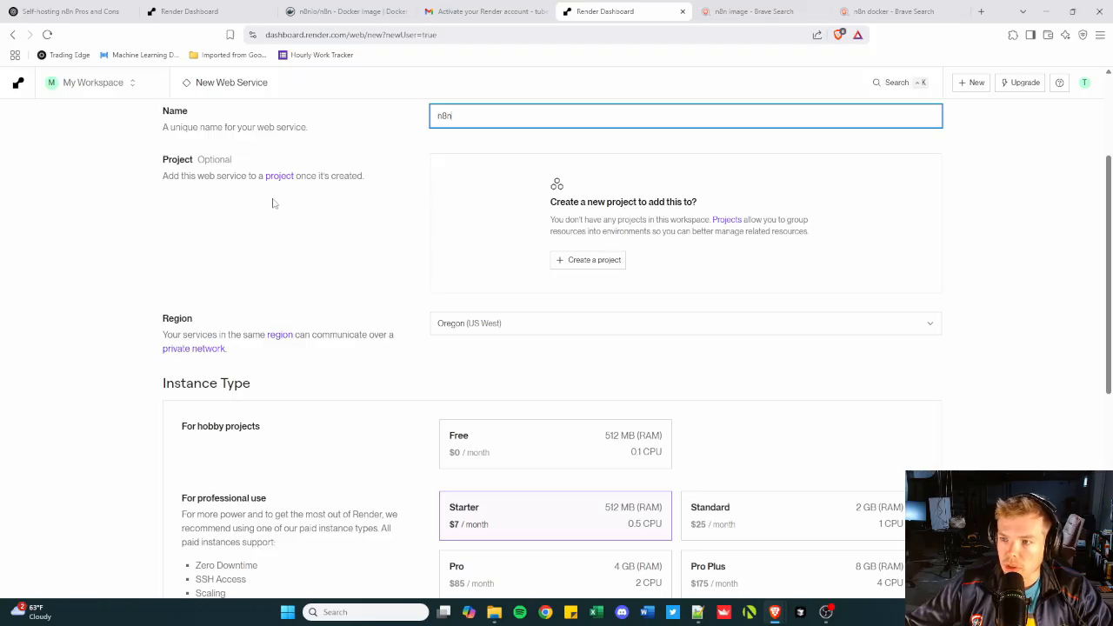
pyautogui.scroll(-2, 315, 263)
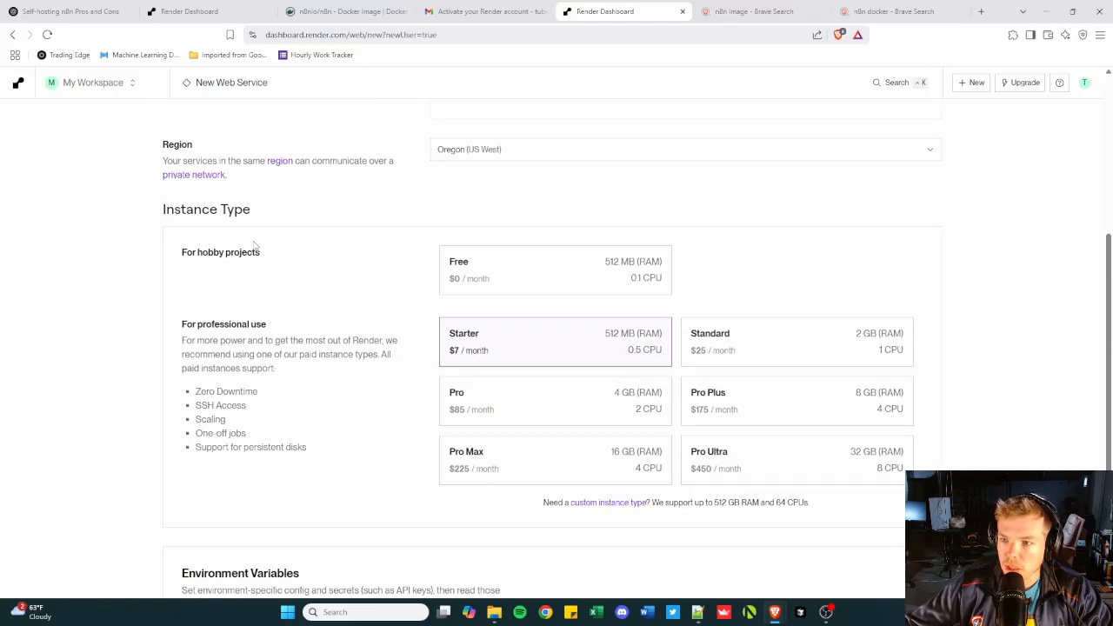
pyautogui.click(554, 281)
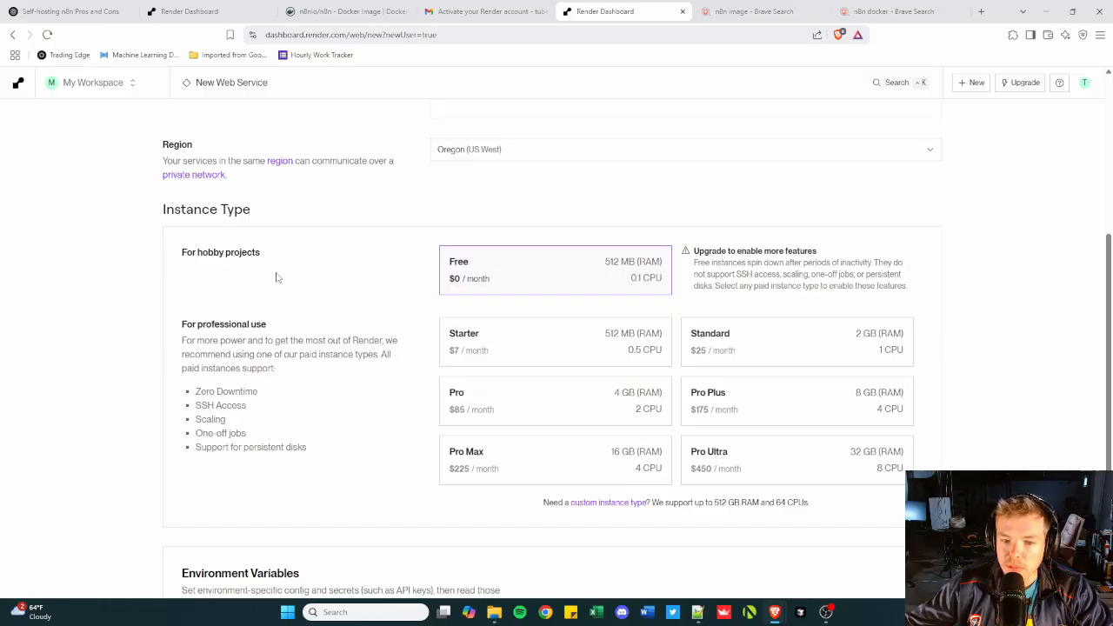
pyautogui.scroll(-3, 284, 276)
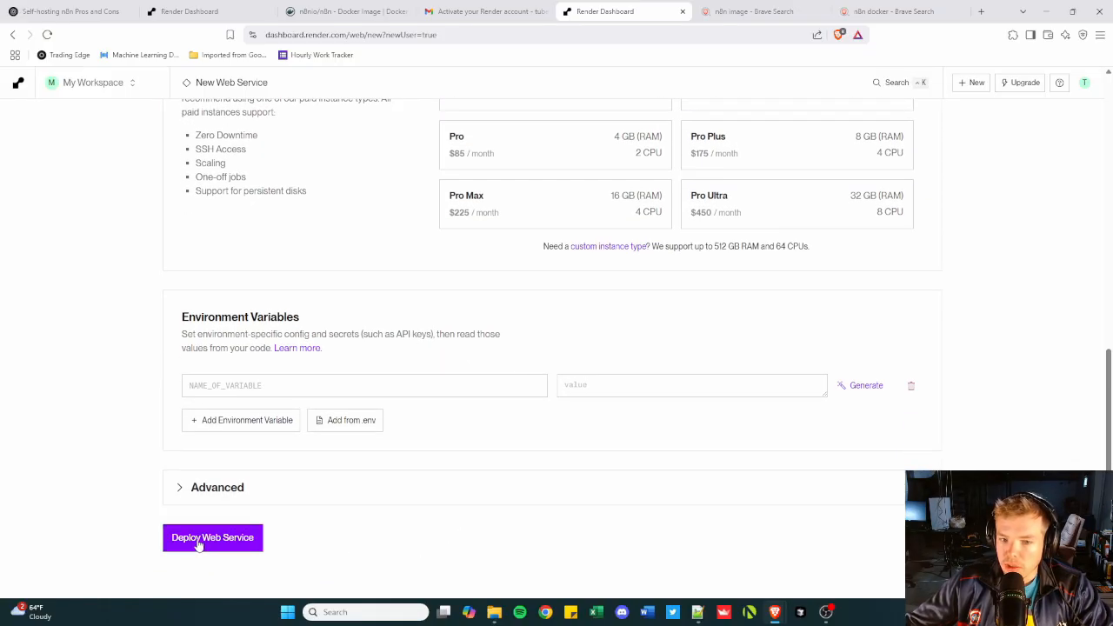
pyautogui.click(201, 541)
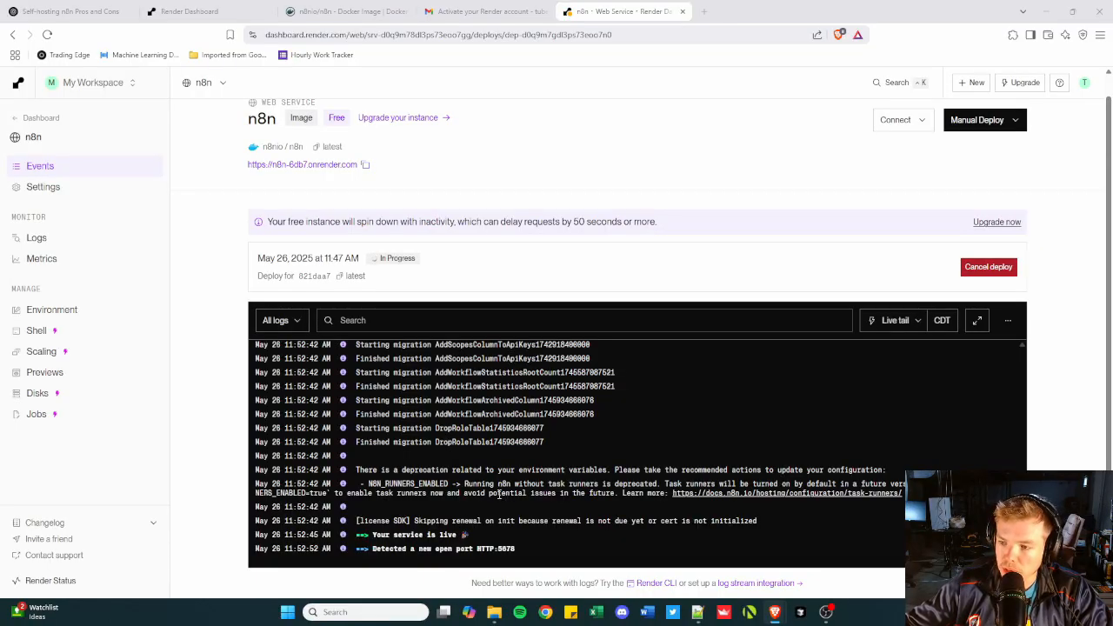
pyautogui.scroll(10, 1003, 339)
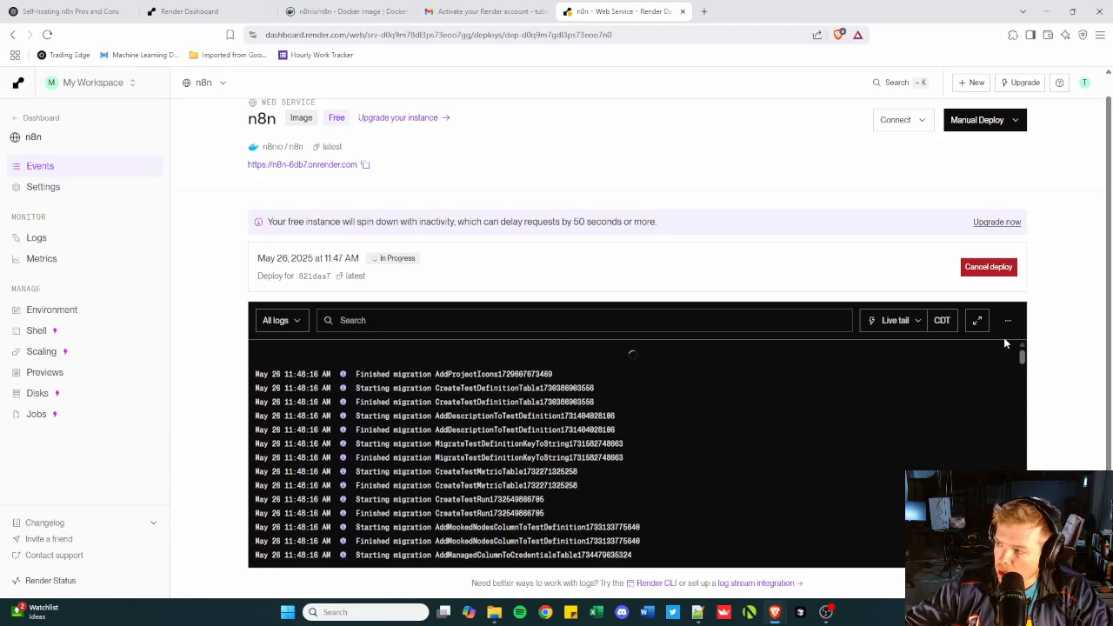
pyautogui.scroll(2, 701, 426)
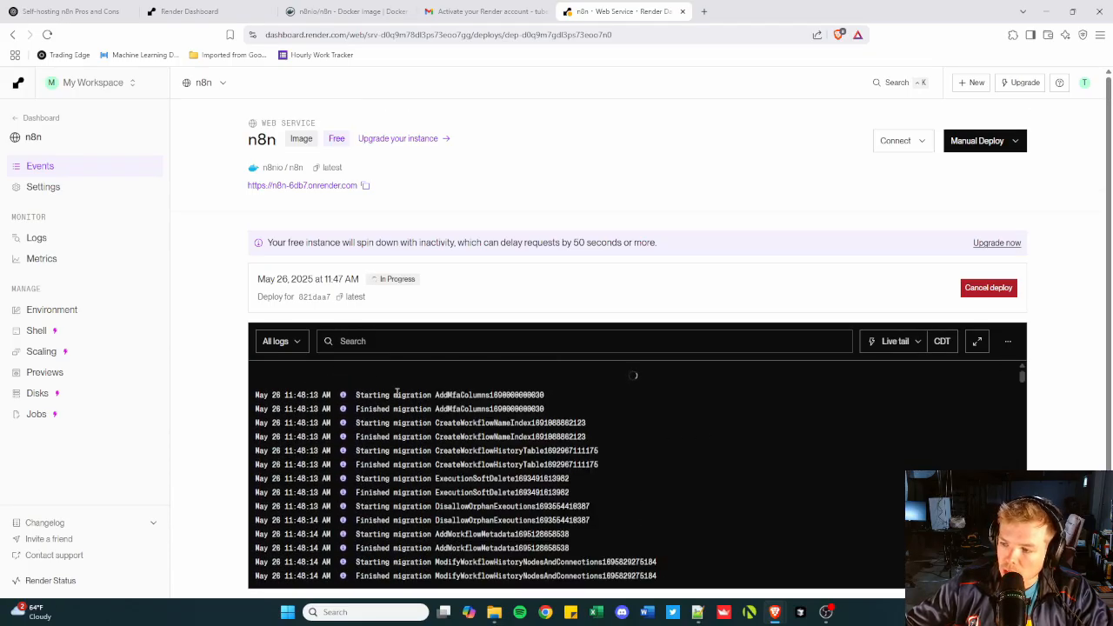
pyautogui.moveTo(1022, 376); pyautogui.dragTo(1022, 581)
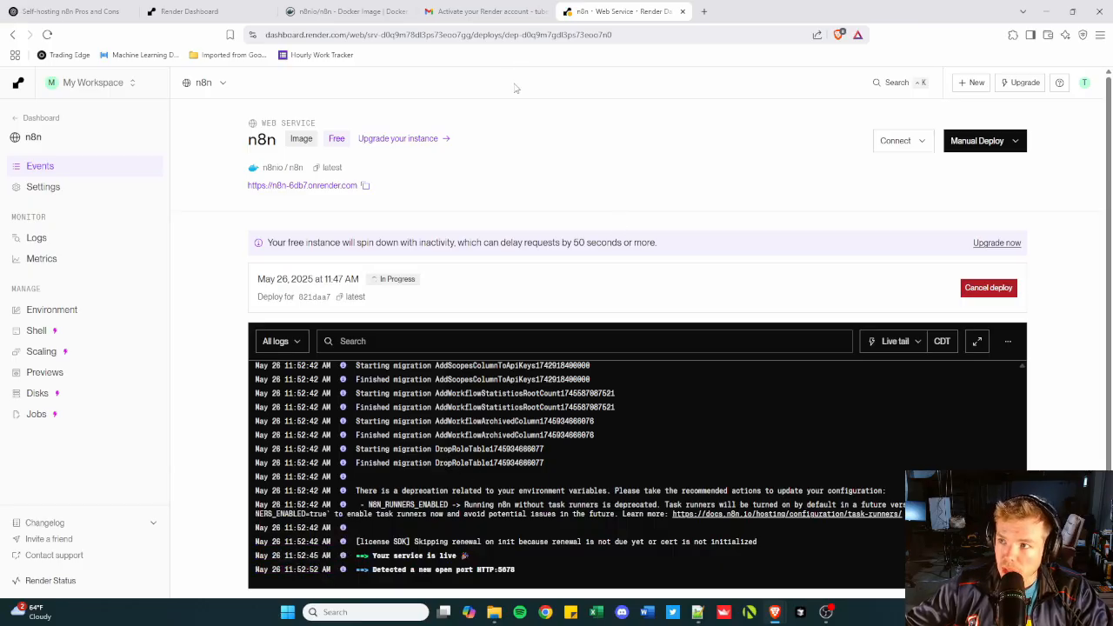
pyautogui.scroll(-1, 516, 90)
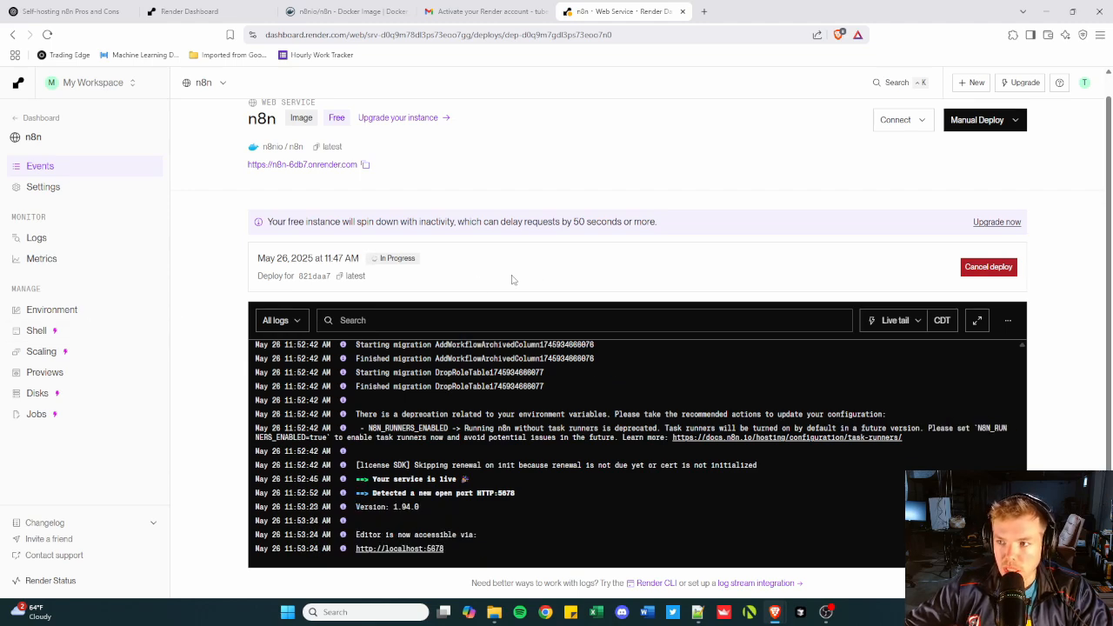
pyautogui.click(366, 167)
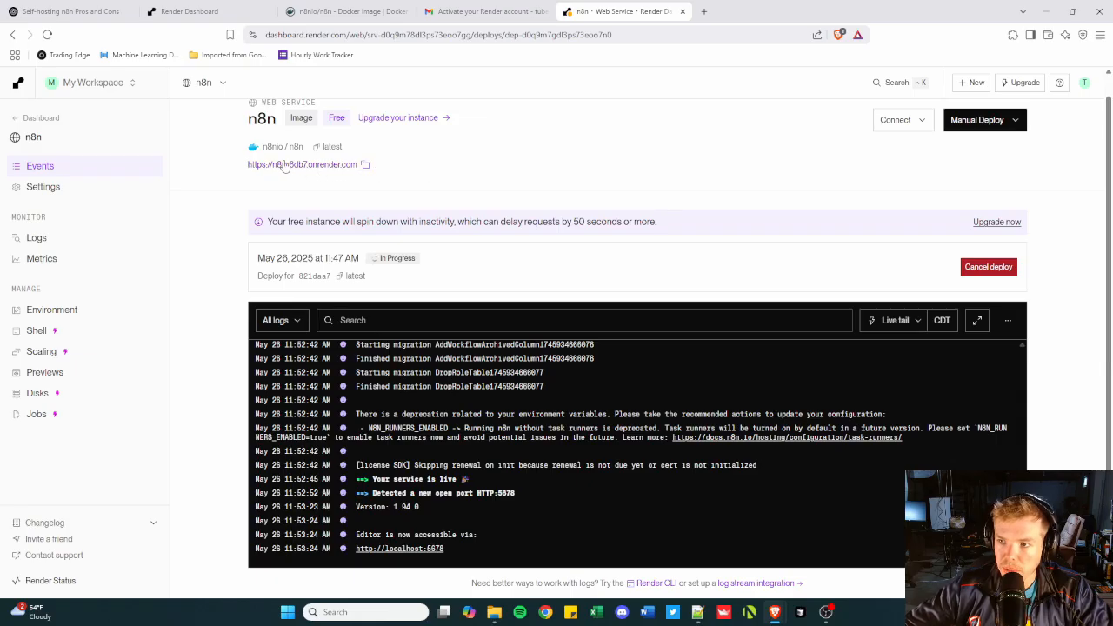
pyautogui.click(705, 11)
pyautogui.hotkey('ctrl', 'v')
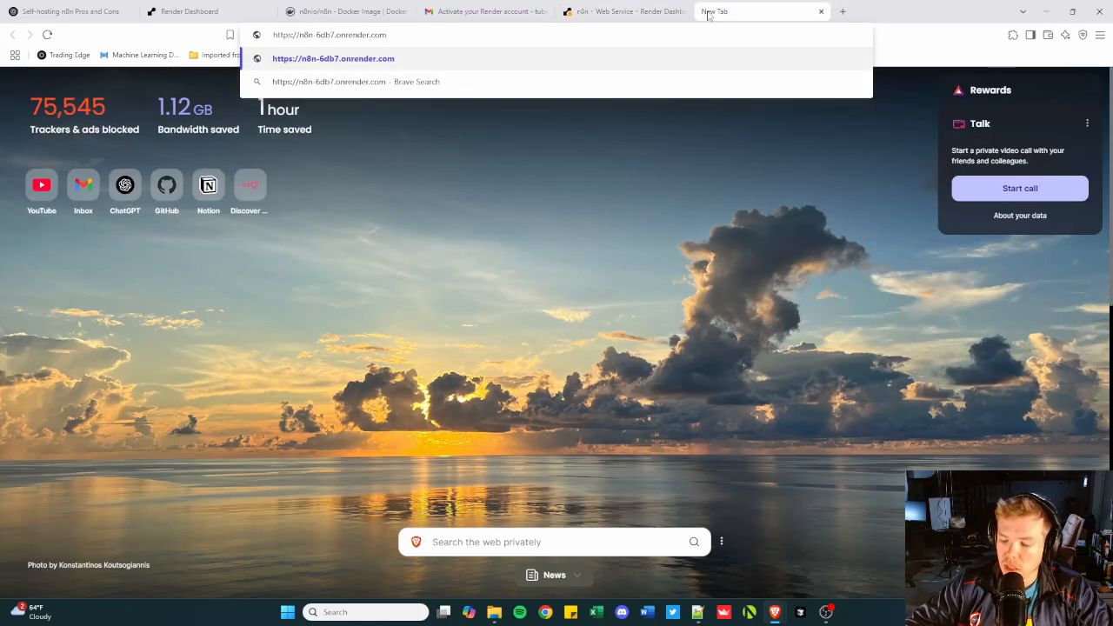
pyautogui.press('Return')
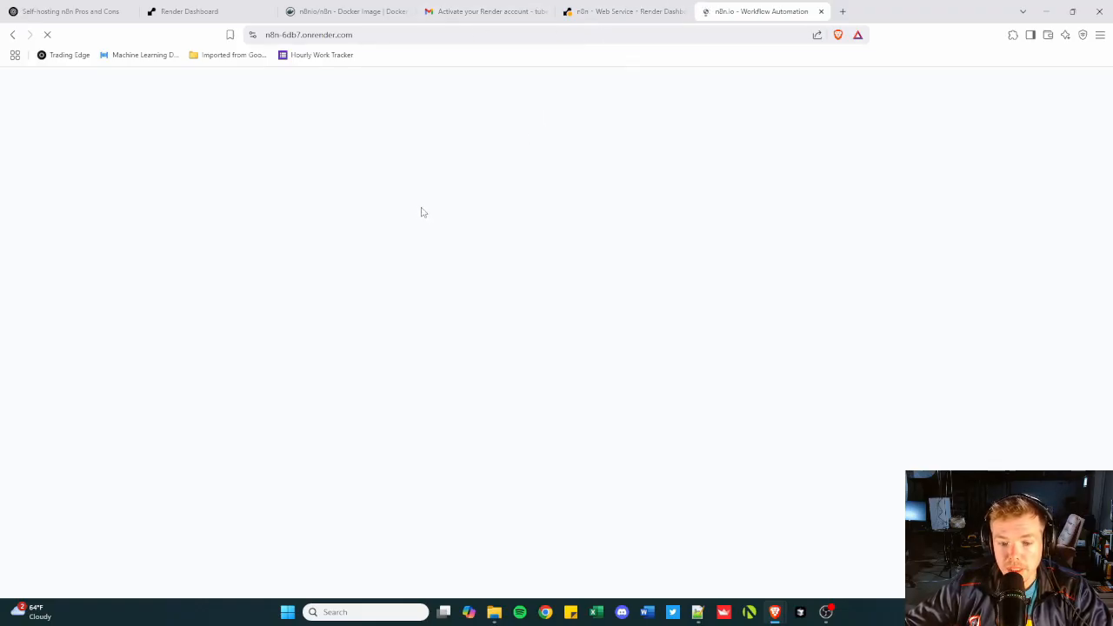
# Start filling in the email field of the n8n owner account setup form.
pyautogui.click(538, 208)
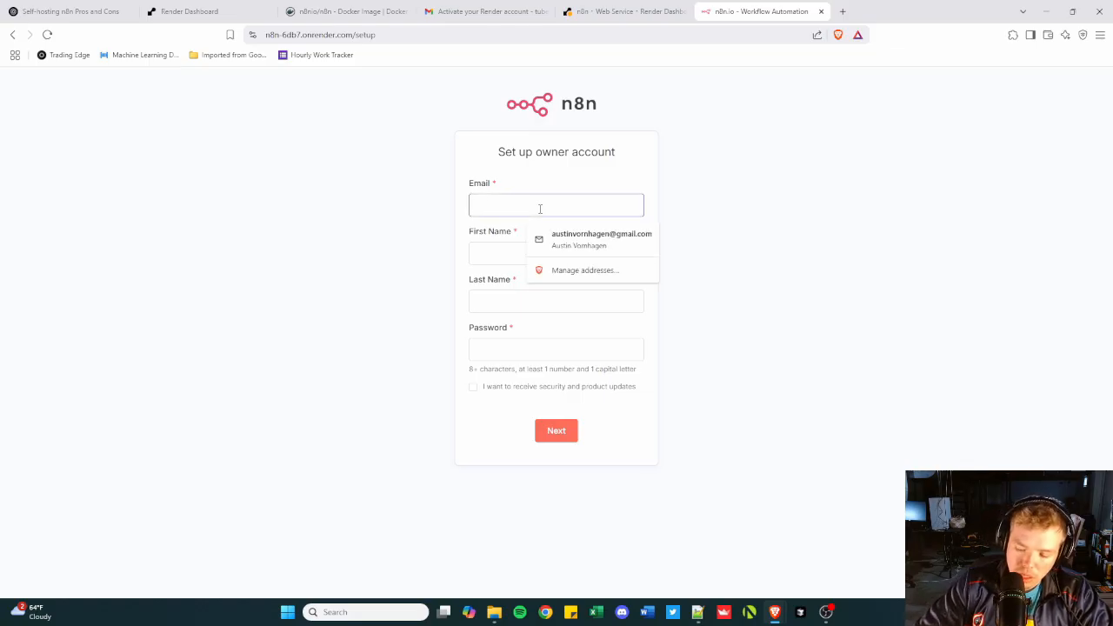